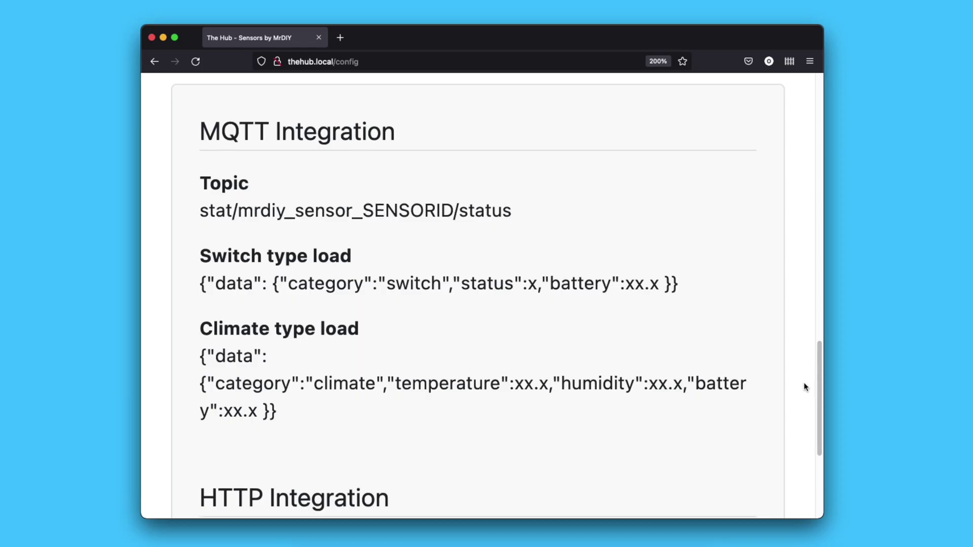
scroll(804, 383, down, 5)
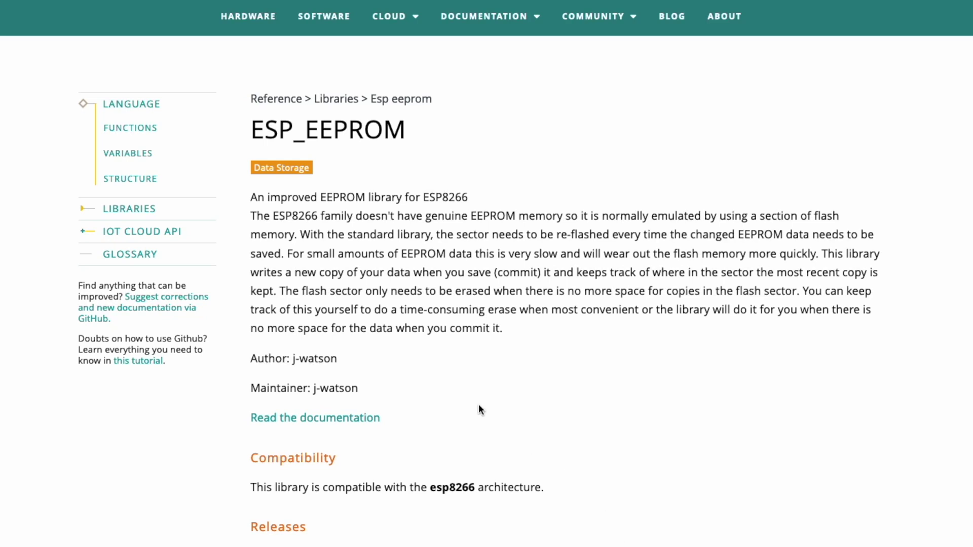
drag(250, 214, 298, 234)
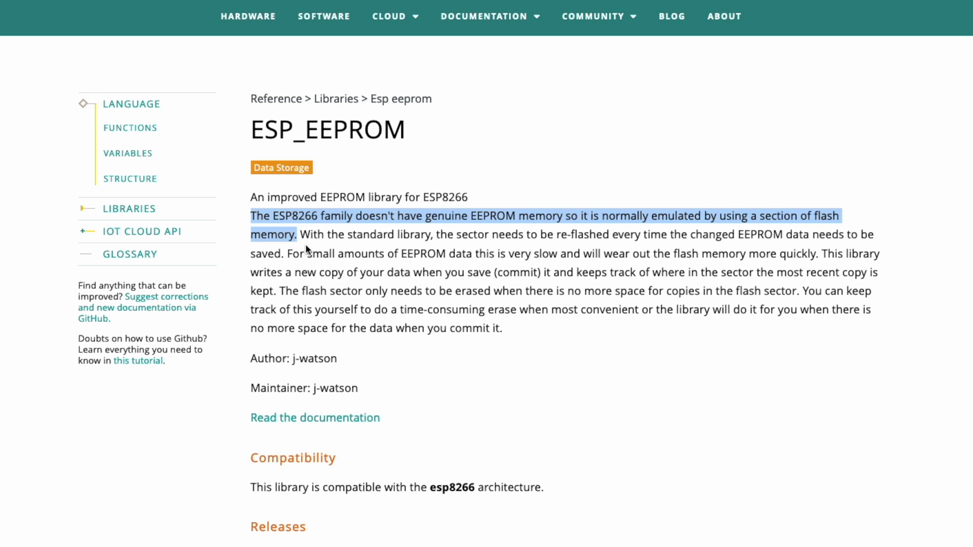
click(306, 244)
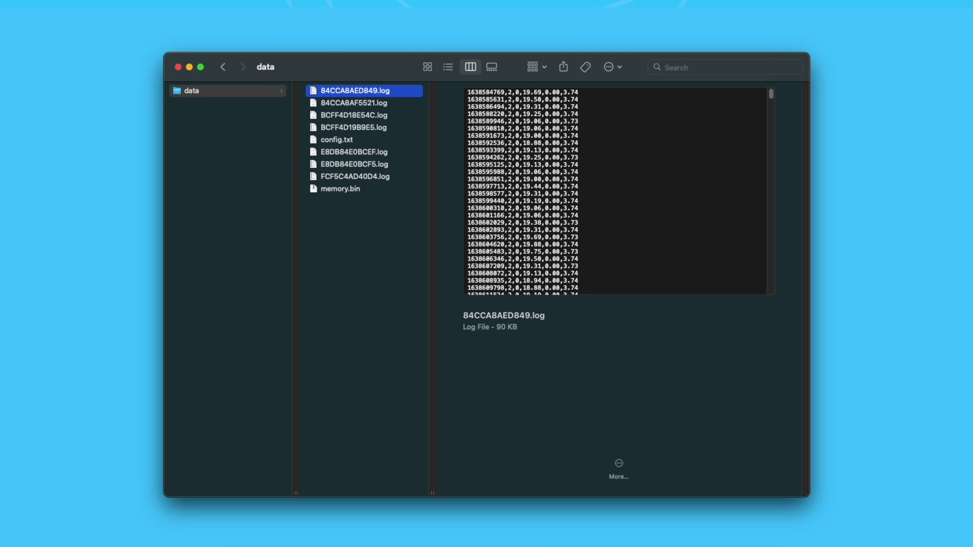
- Preview 84CCA8AF5521.log and then the next sensor log, BCFF4D19B9E5.log
key(Down)
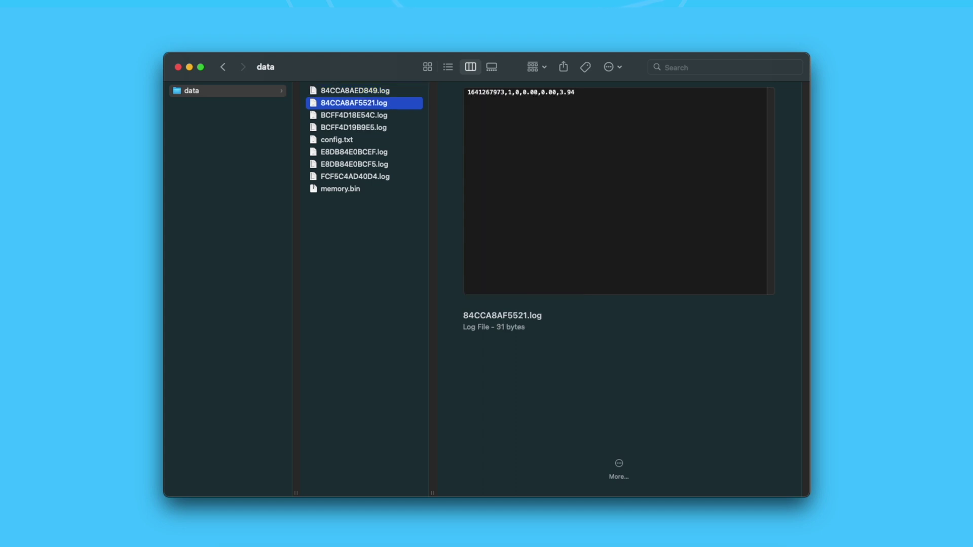
key(Down)
key(Down)
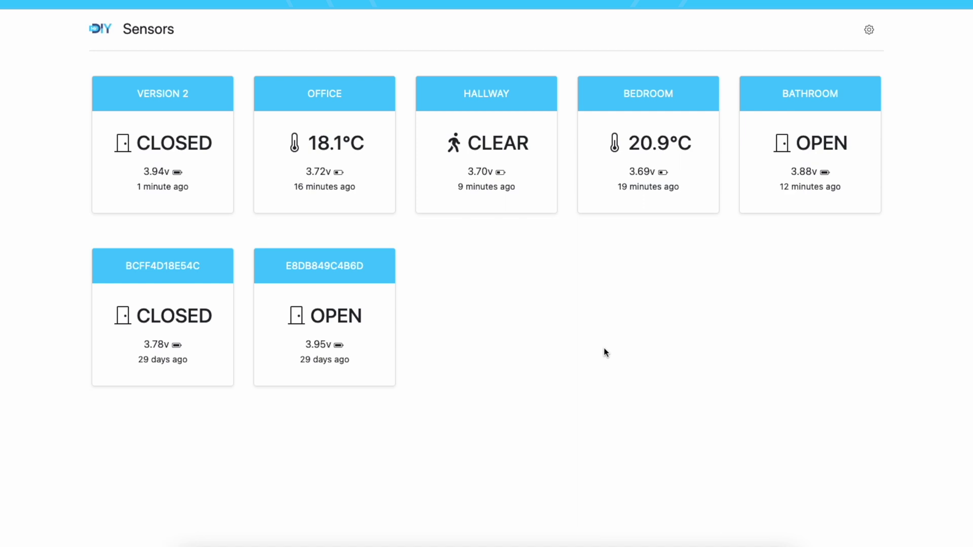
- View the BATHROOM sensor's history, go back to the dashboard, then open BEDROOM's history
click(821, 152)
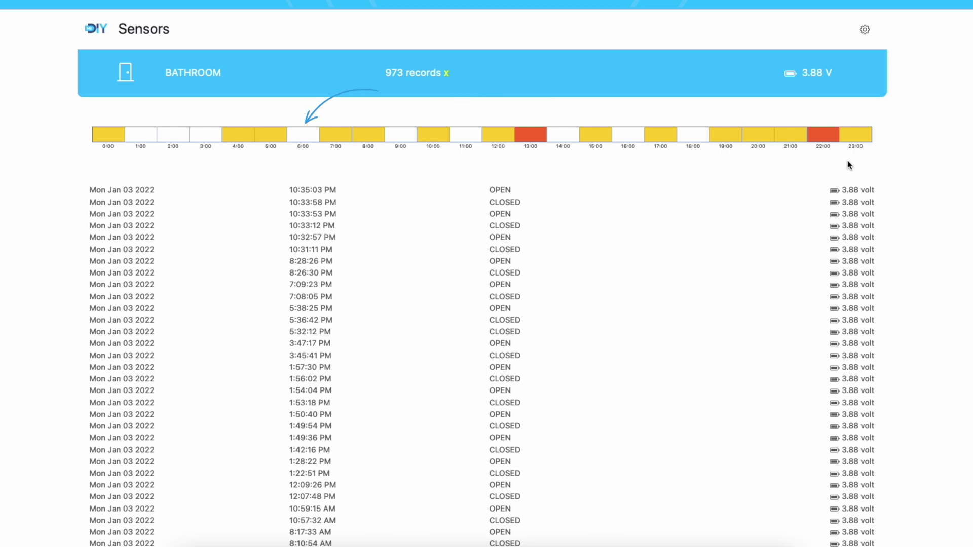
click(97, 33)
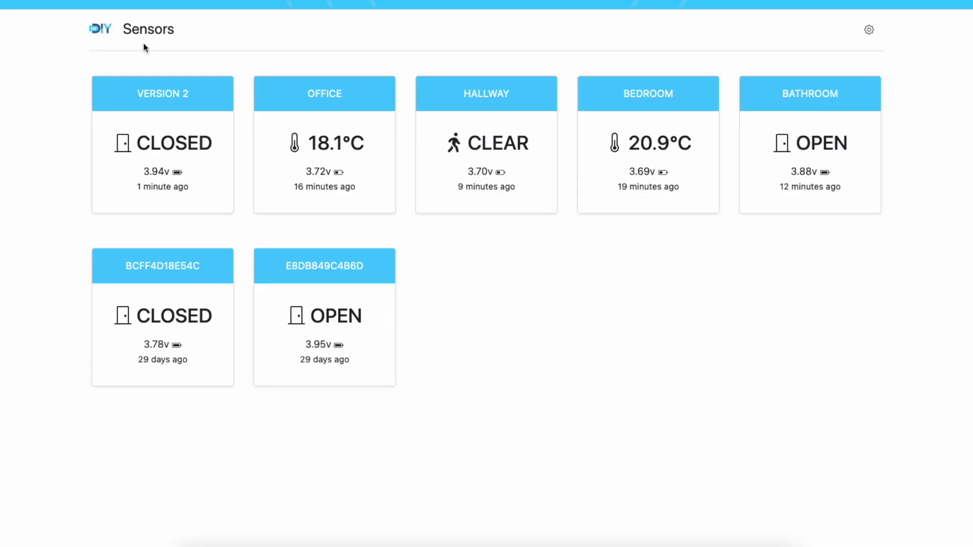
click(646, 198)
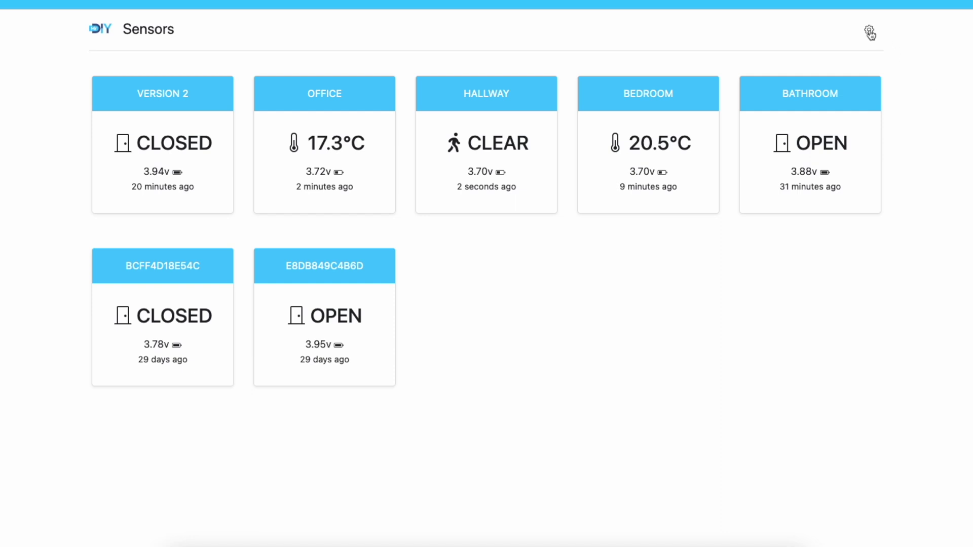
- On The Hub's Configuration page, switch the Display option from always on to sleep
click(871, 32)
click(223, 480)
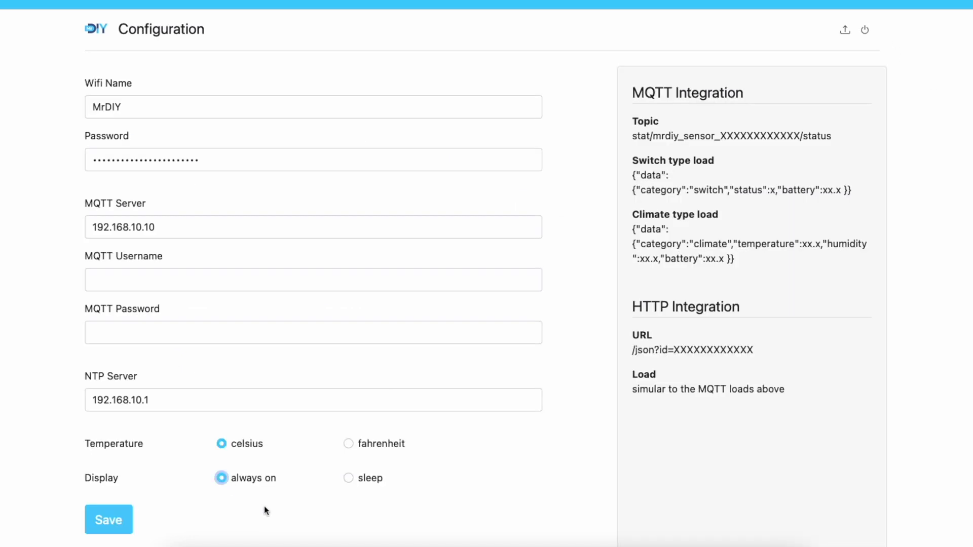
click(350, 479)
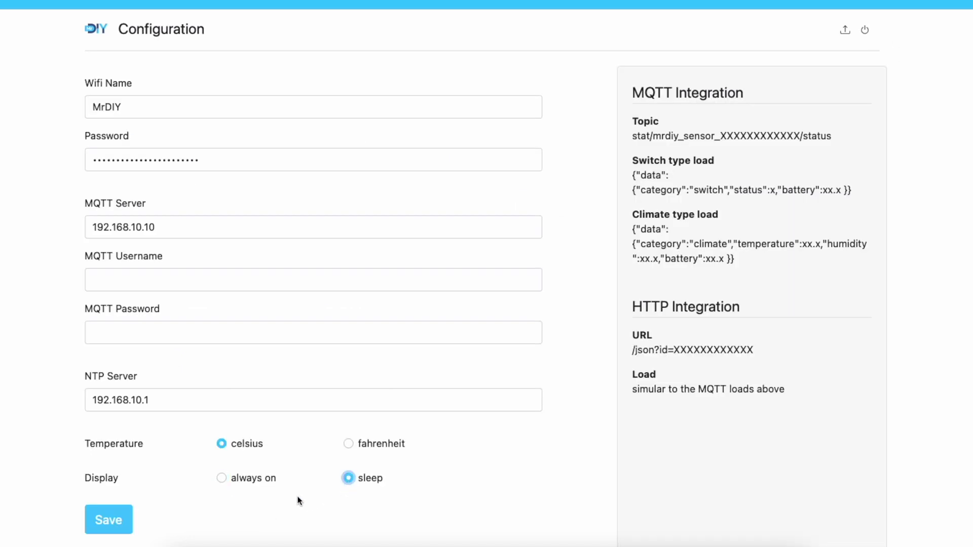